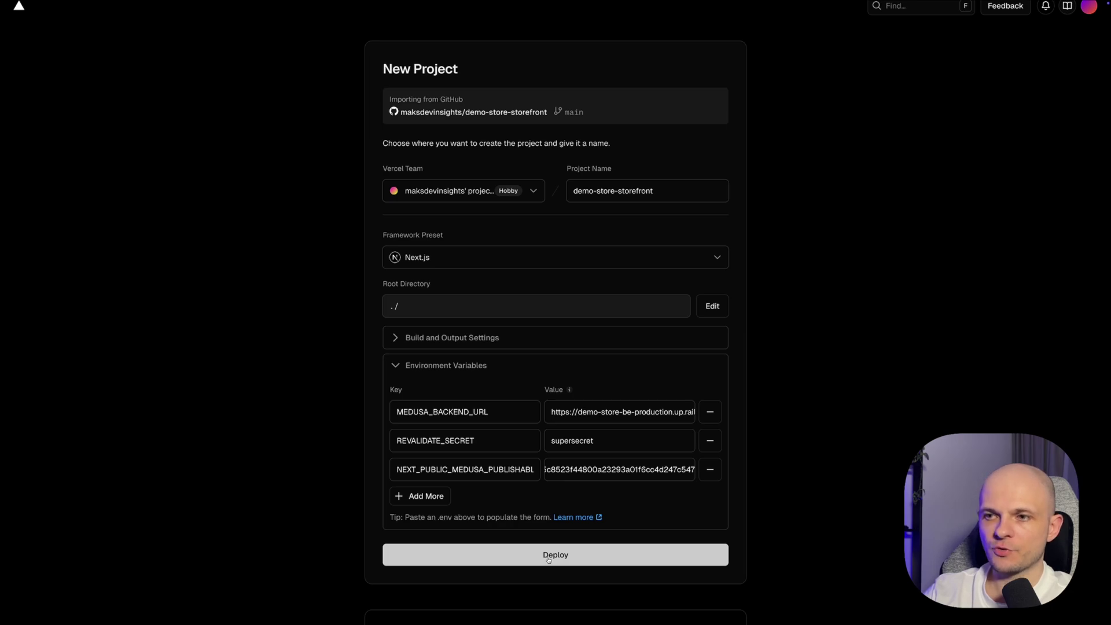
Deploy the demo-store-storefront project and continue to its project dashboard.
click(549, 556)
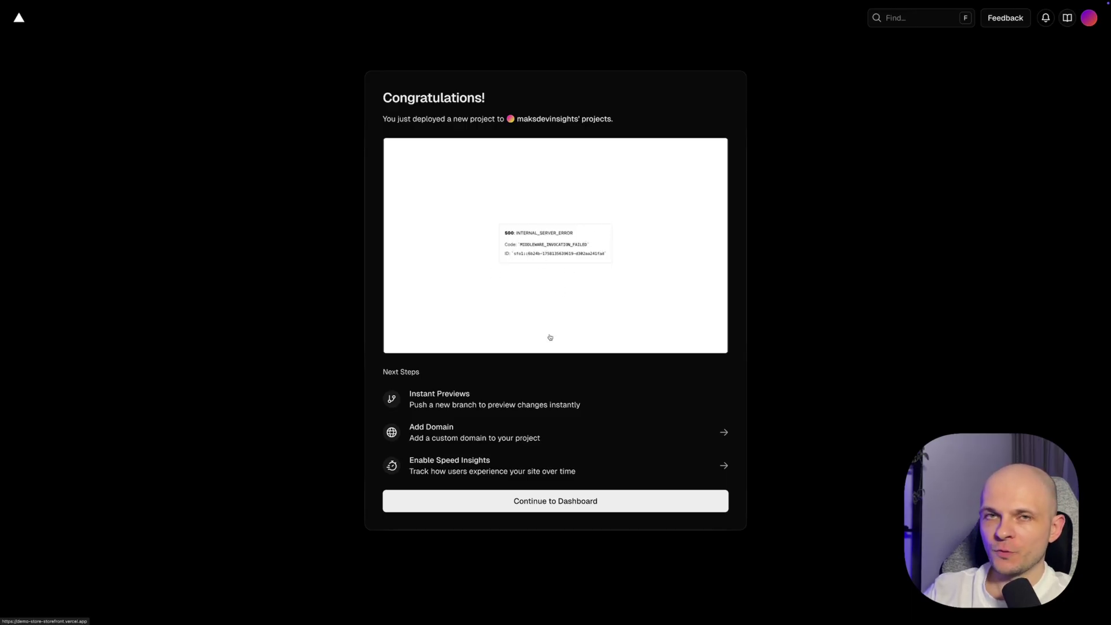
scroll(550, 337, down, 1)
scroll(550, 338, up, 1)
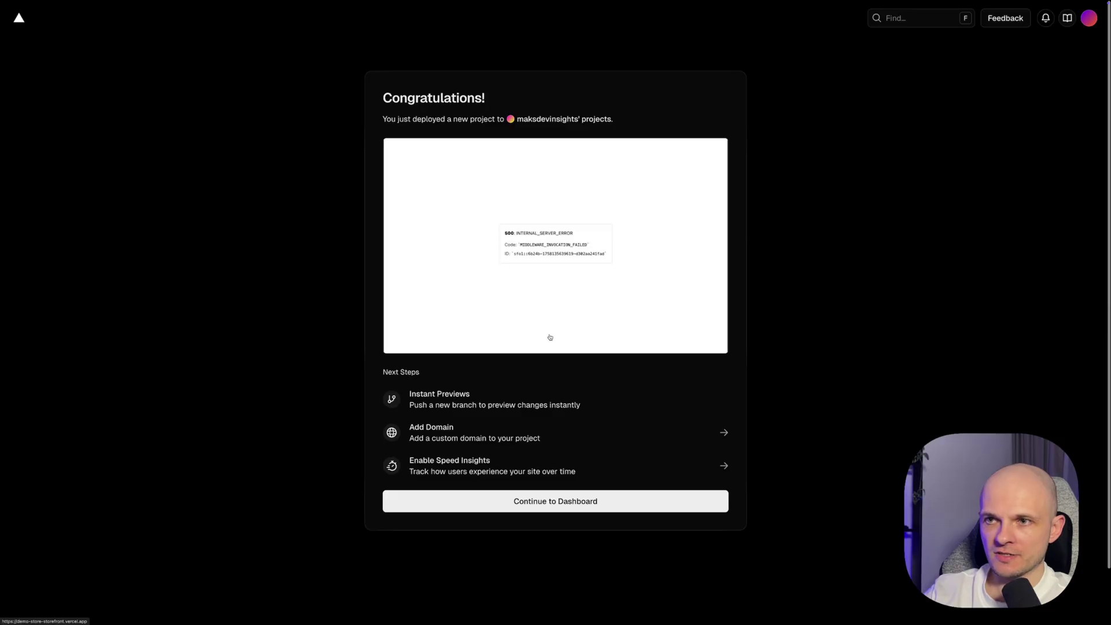
click(554, 505)
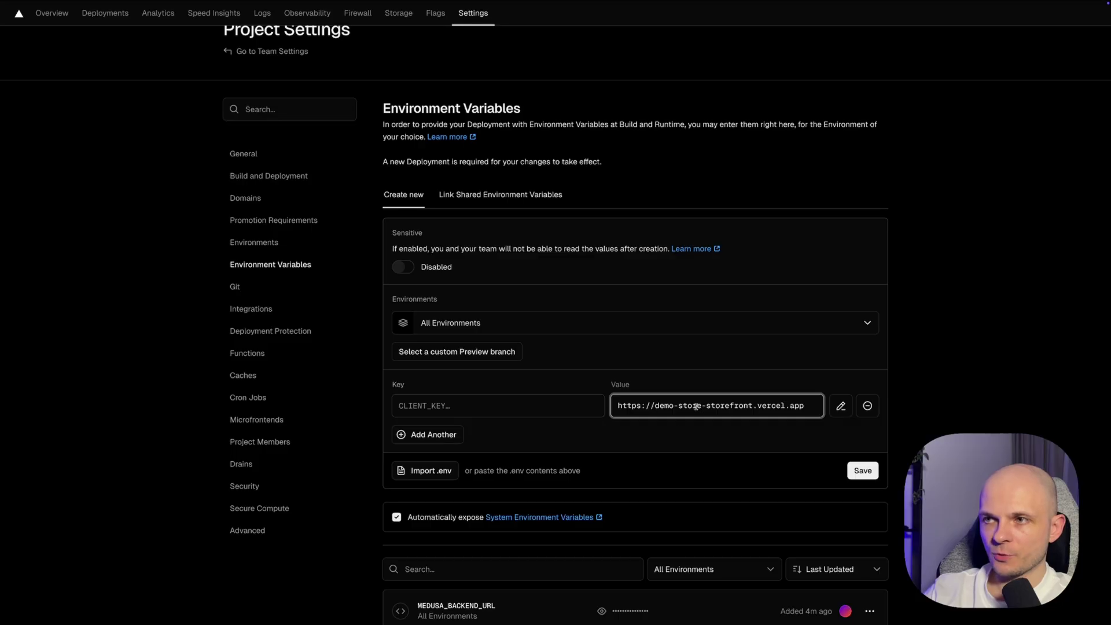
click(493, 407)
text(NEXT_PUBLIC_BASE_URL)
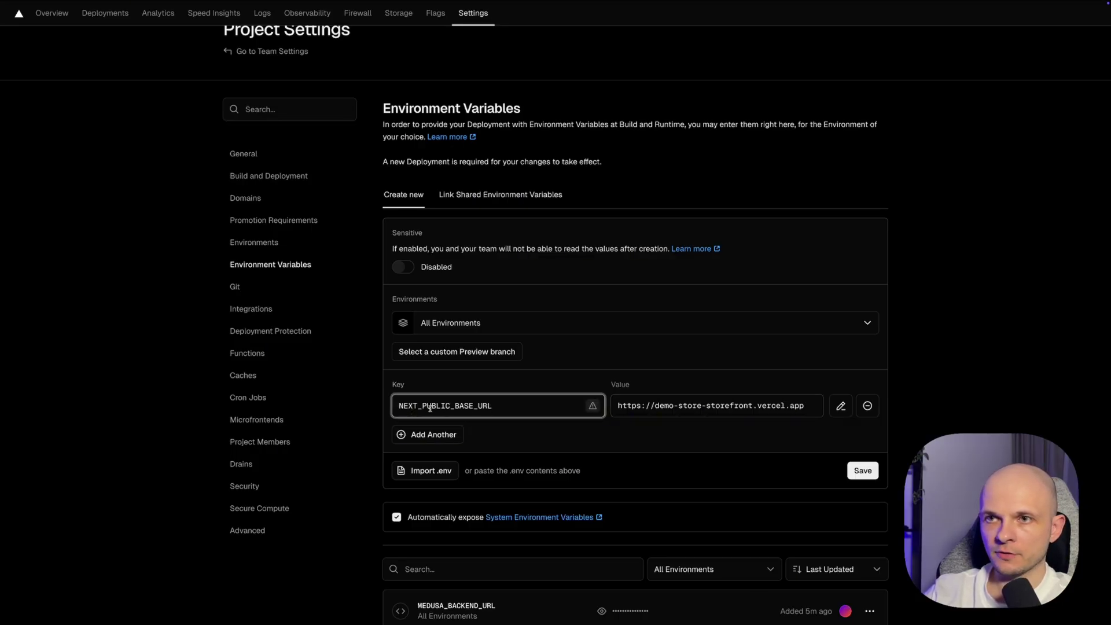
click(860, 470)
Redeploy the production environment so the new variable applies.
scroll(889, 513, down, 5)
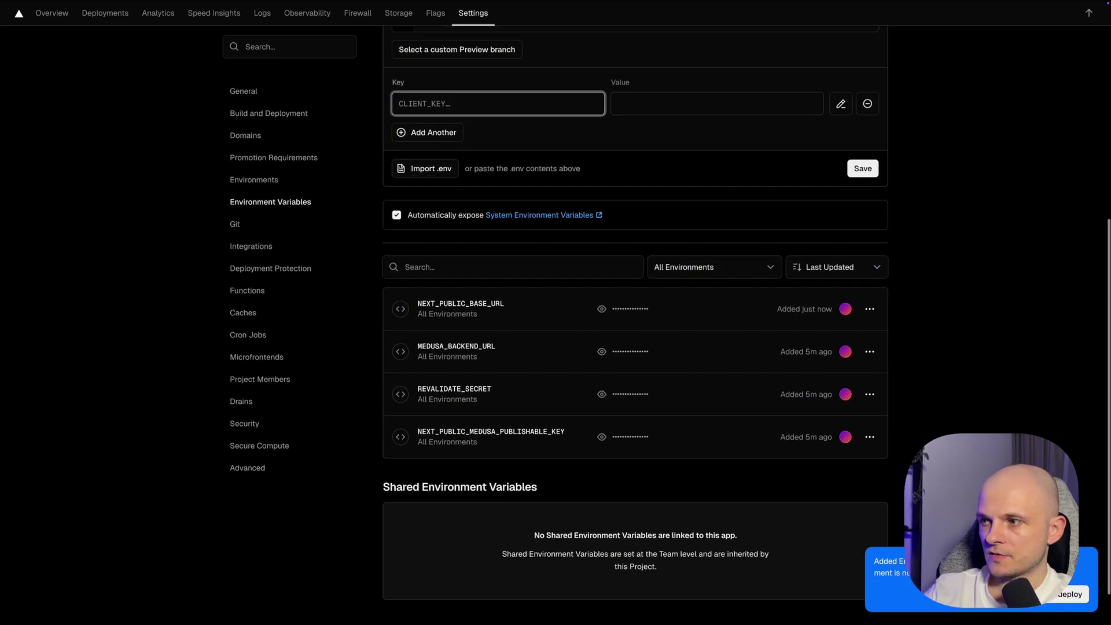
click(1060, 596)
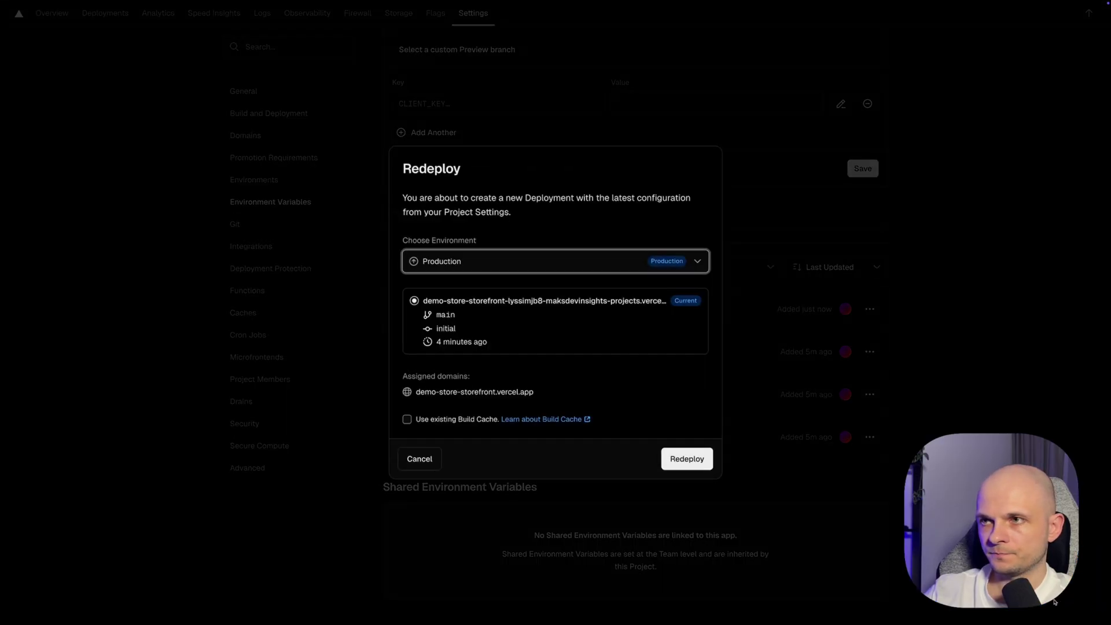
click(679, 463)
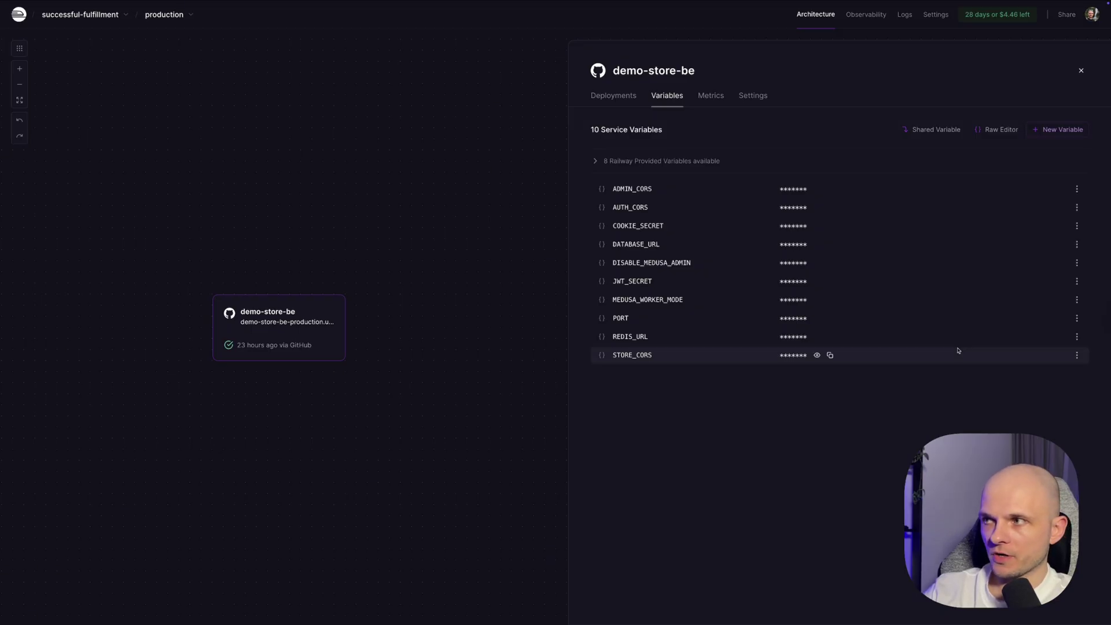
Append the Vercel storefront URL to the STORE_CORS variable.
click(1078, 355)
click(1012, 382)
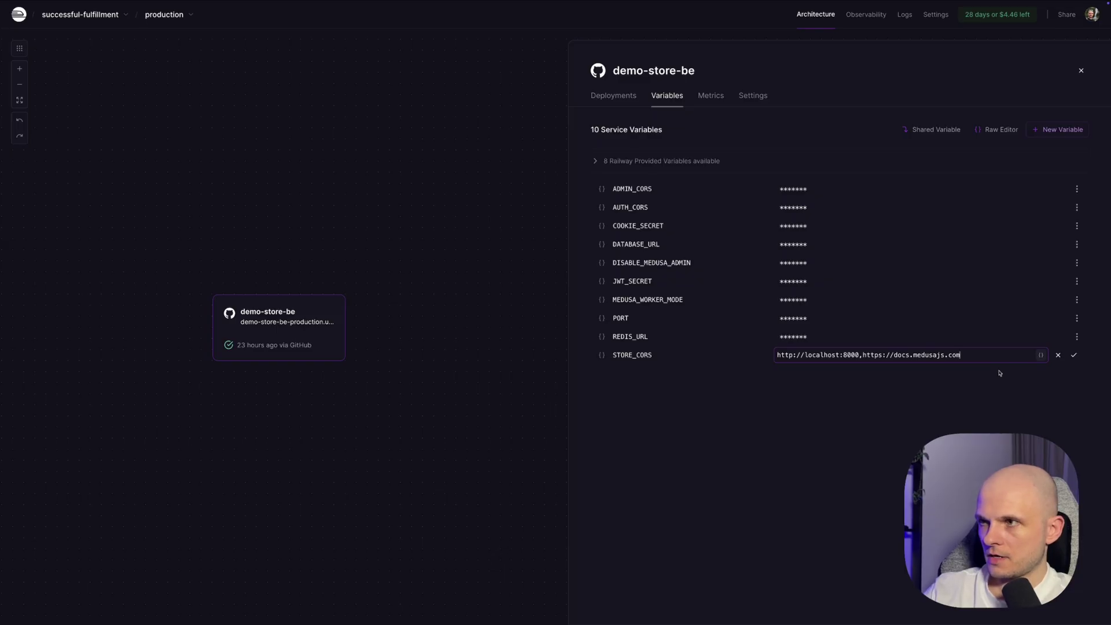
text(,)
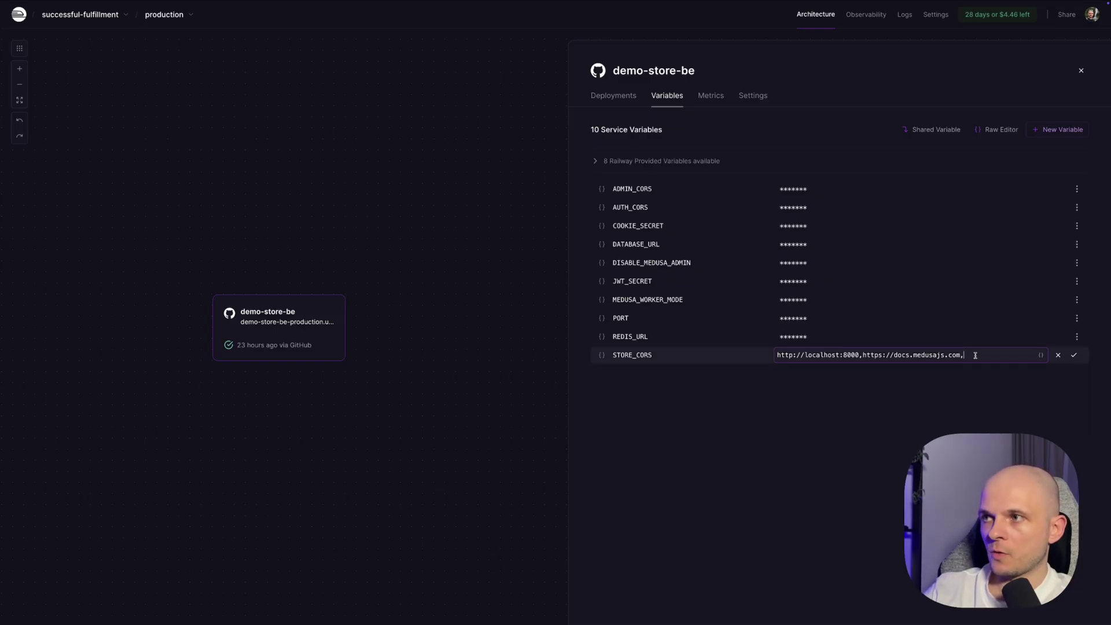
text(https://demo-storefront.vercel.app/)
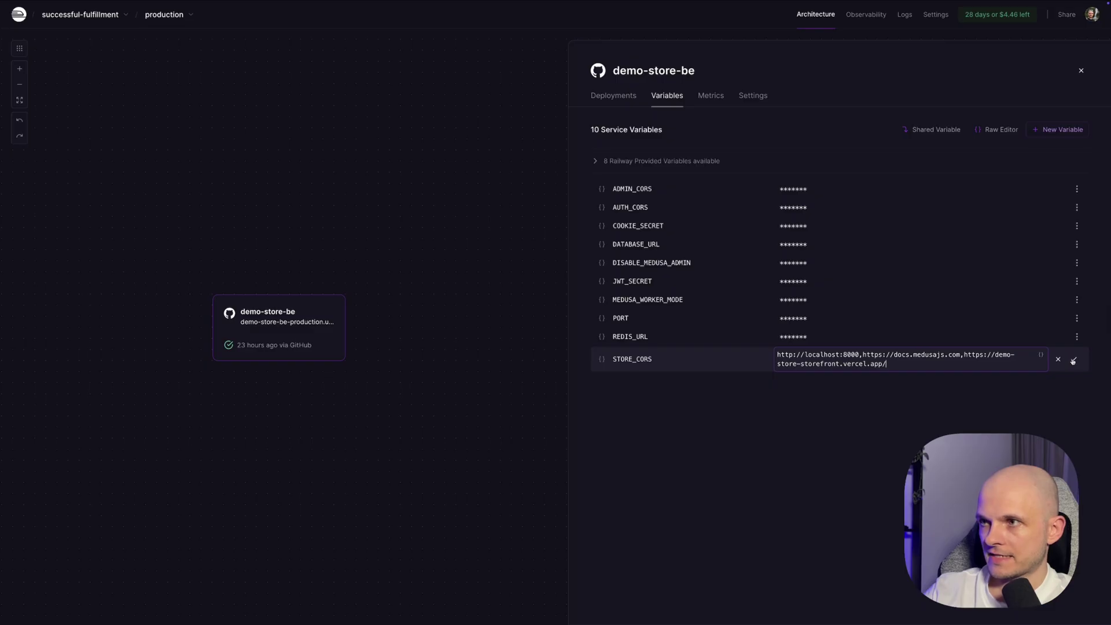
click(1073, 360)
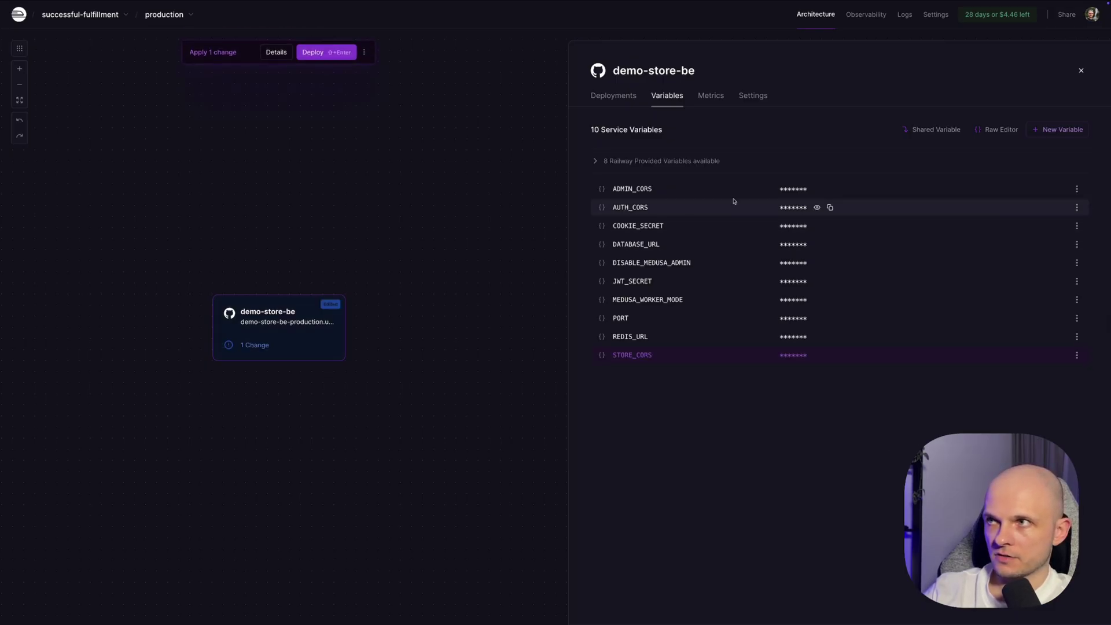
Append the Vercel storefront URL to the AUTH_CORS variable.
click(1078, 208)
click(1010, 227)
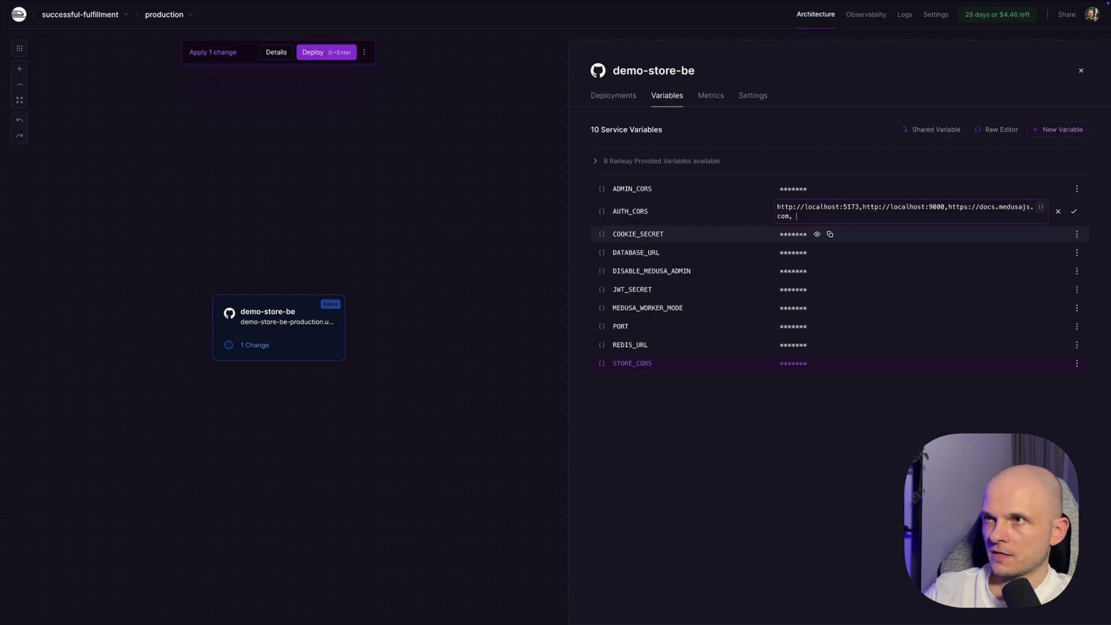
text(,)
text(https://demo-store-storefront.vercel.app/)
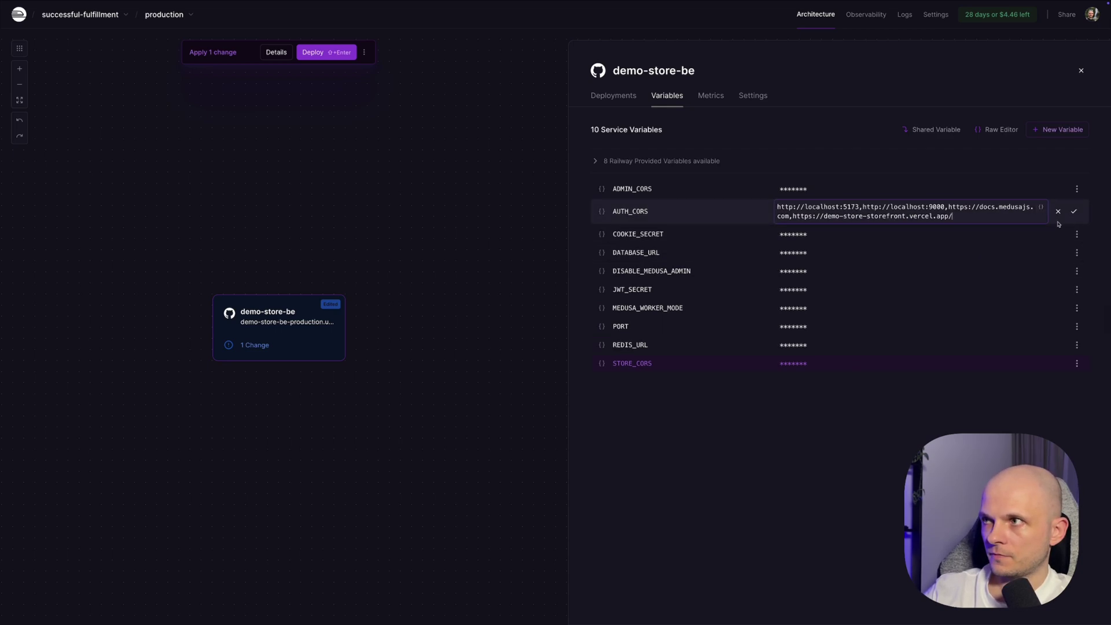
click(1074, 212)
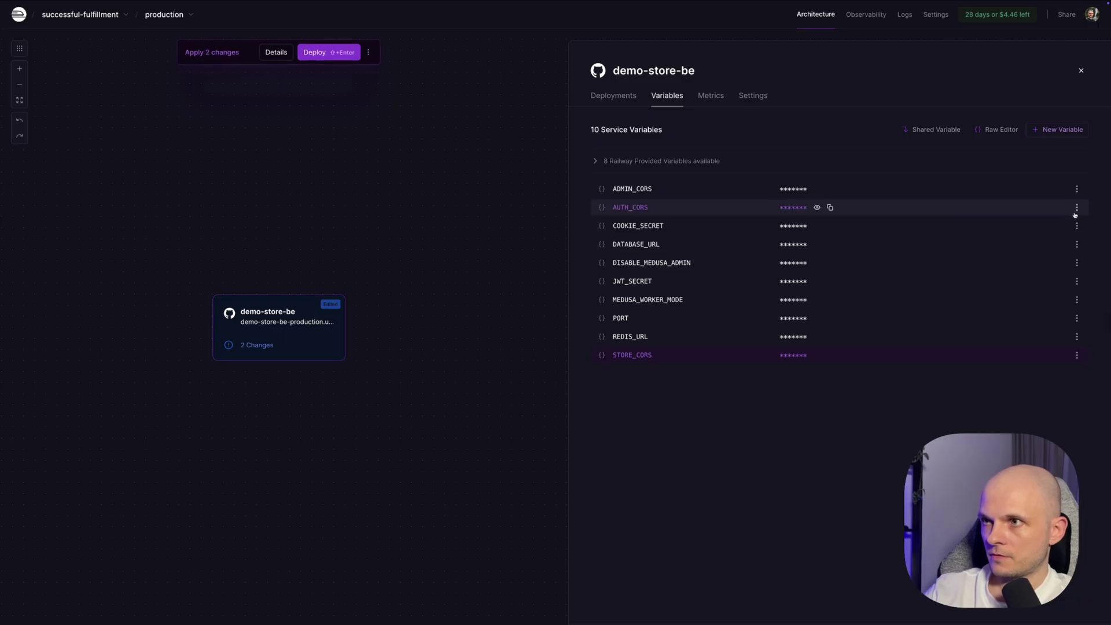
Remove the trailing slash from STORE_CORS and deploy both staged variable changes.
click(1078, 354)
click(1023, 378)
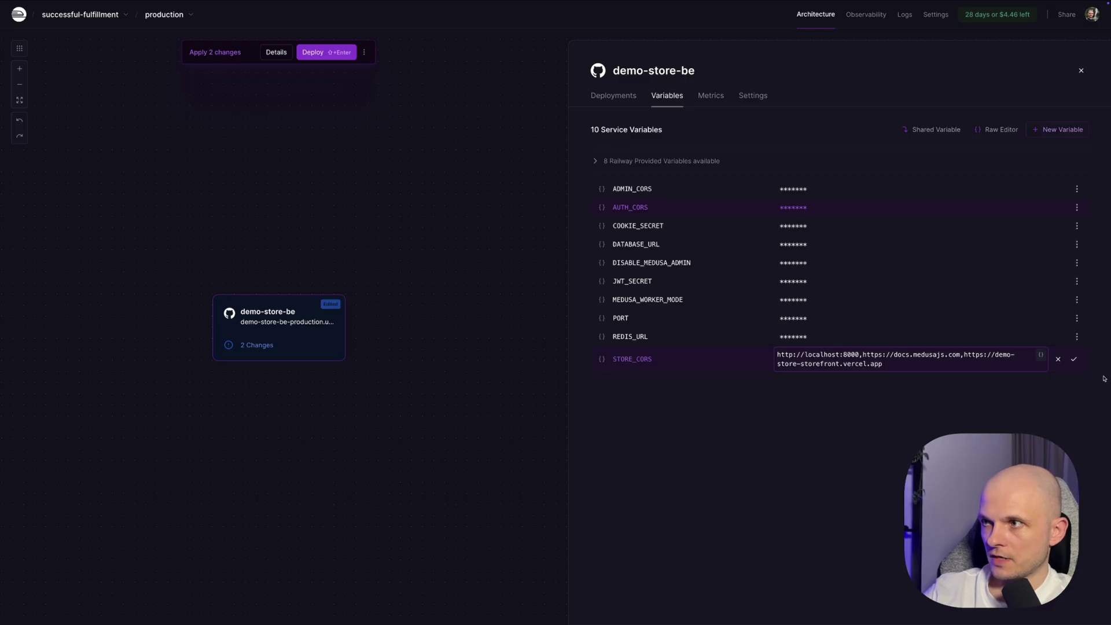
click(1074, 359)
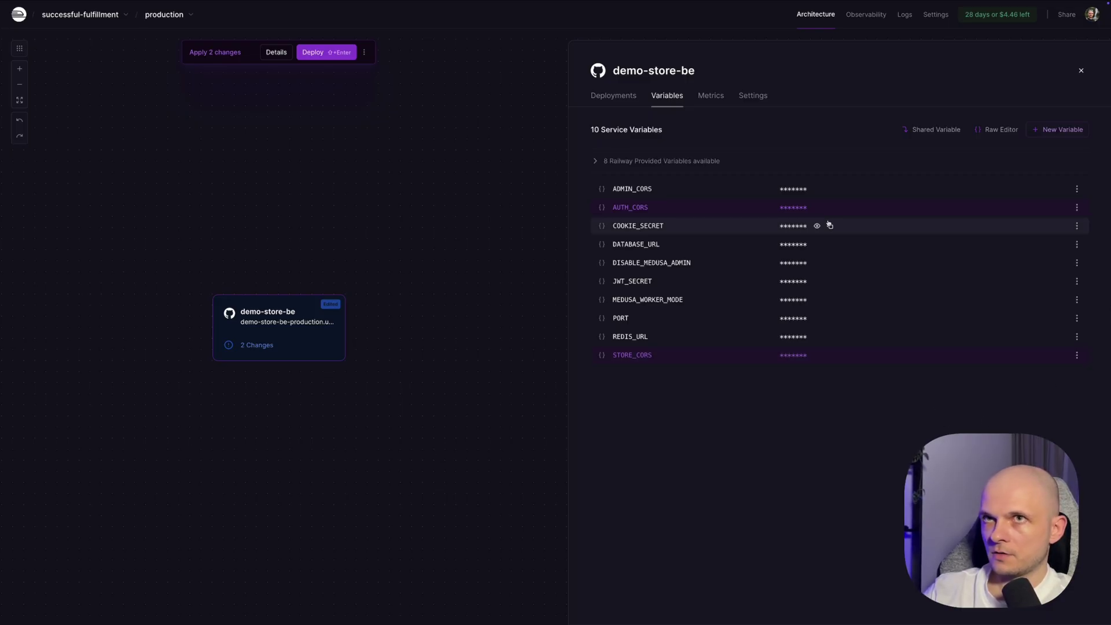
click(317, 53)
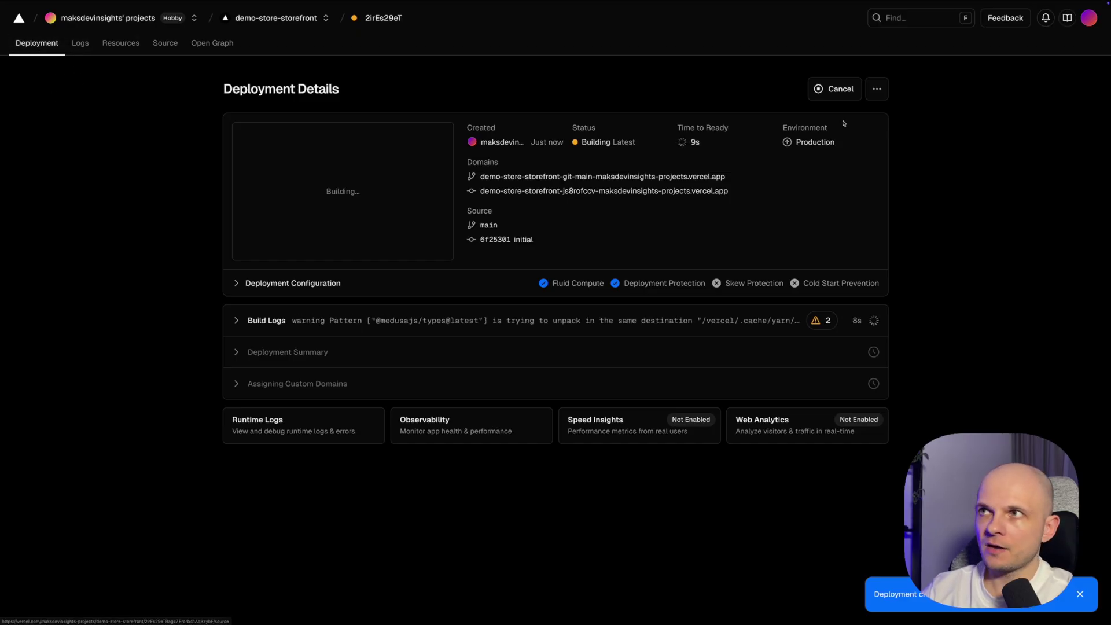
Once the production build is Ready, visit the live Medusa Store storefront.
click(875, 92)
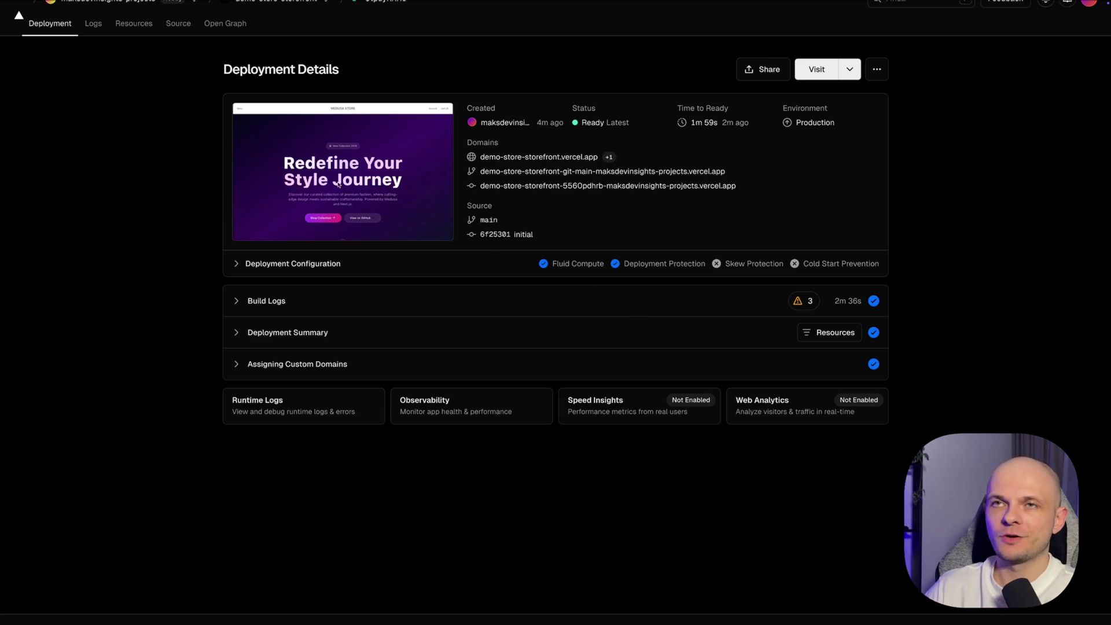
click(815, 71)
scroll(663, 250, down, 5)
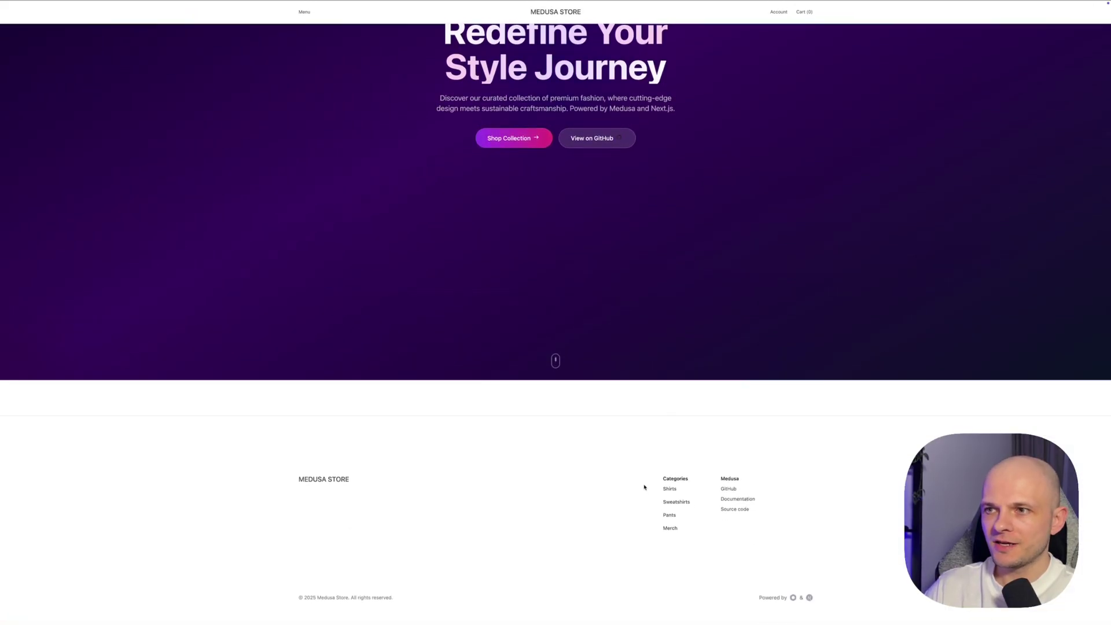
Add a white size M Medusa T-Shirt to the cart from a category page.
click(677, 503)
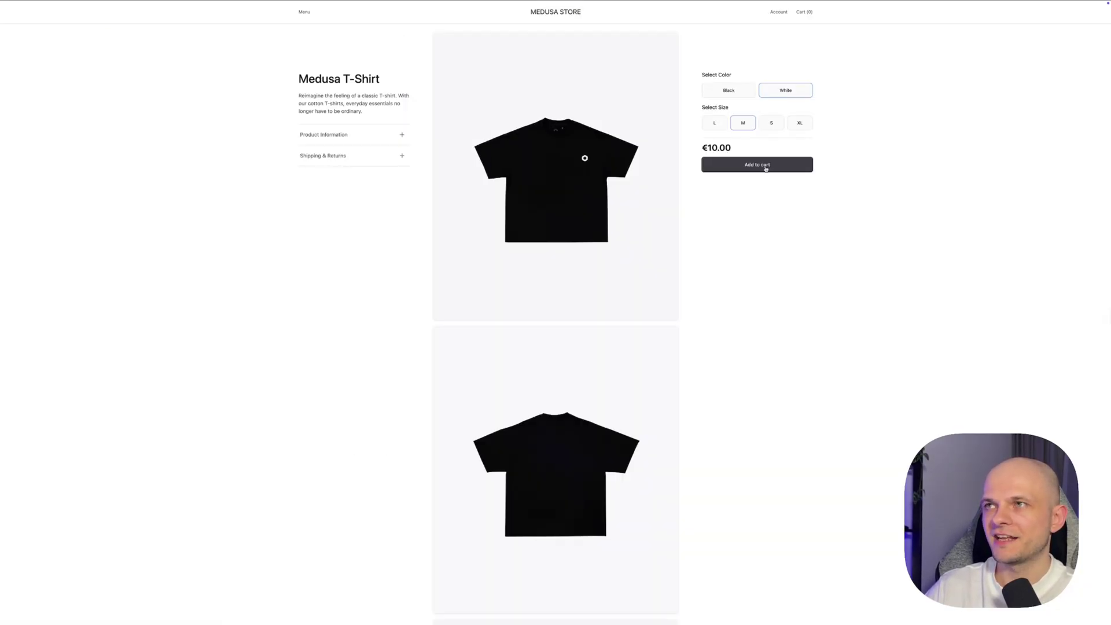
click(765, 166)
click(767, 114)
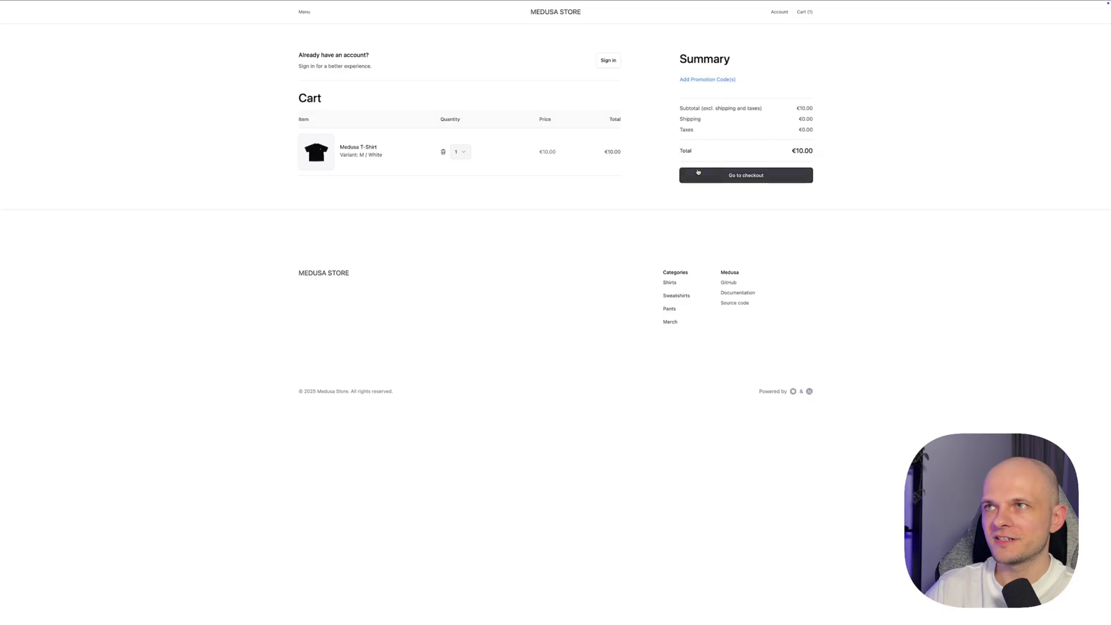
Check out with Standard Shipping and place the test order.
click(728, 175)
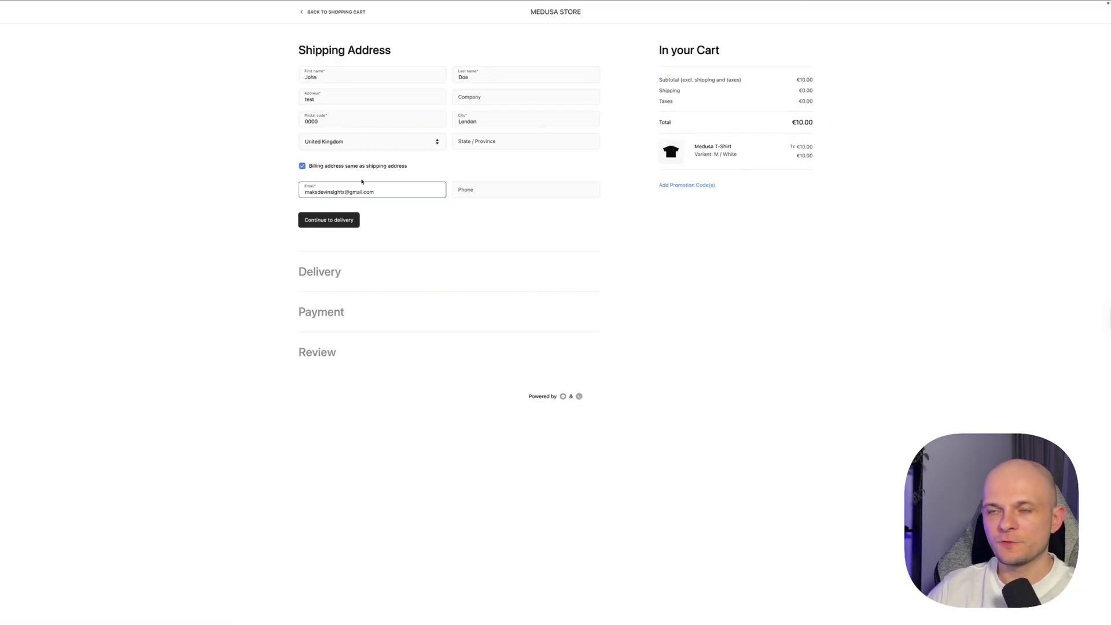
click(340, 219)
click(366, 190)
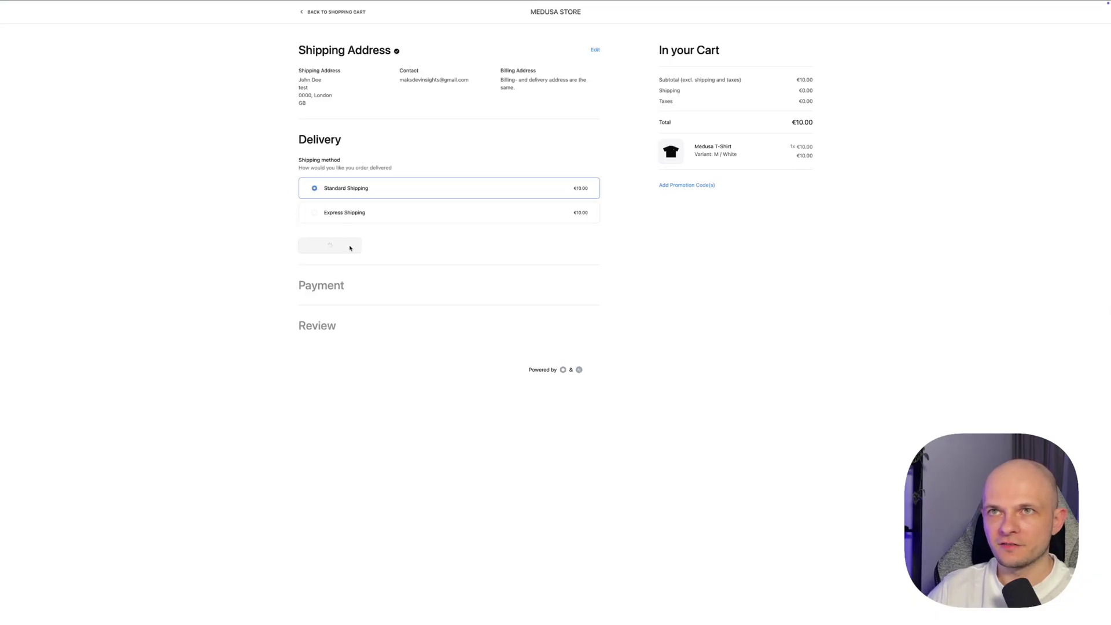
click(355, 250)
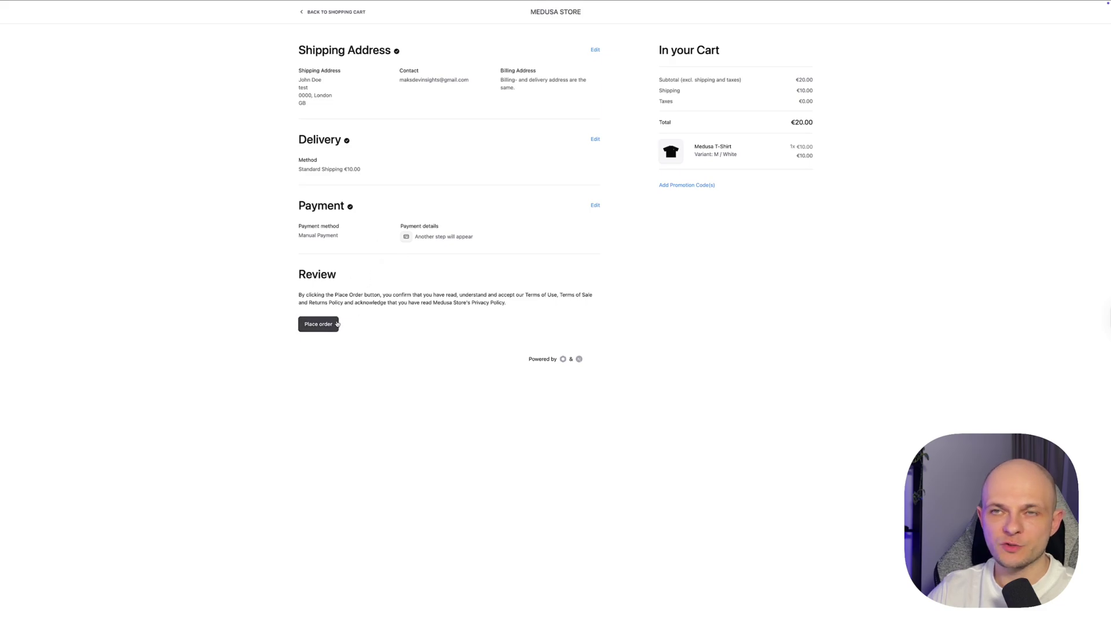
click(326, 330)
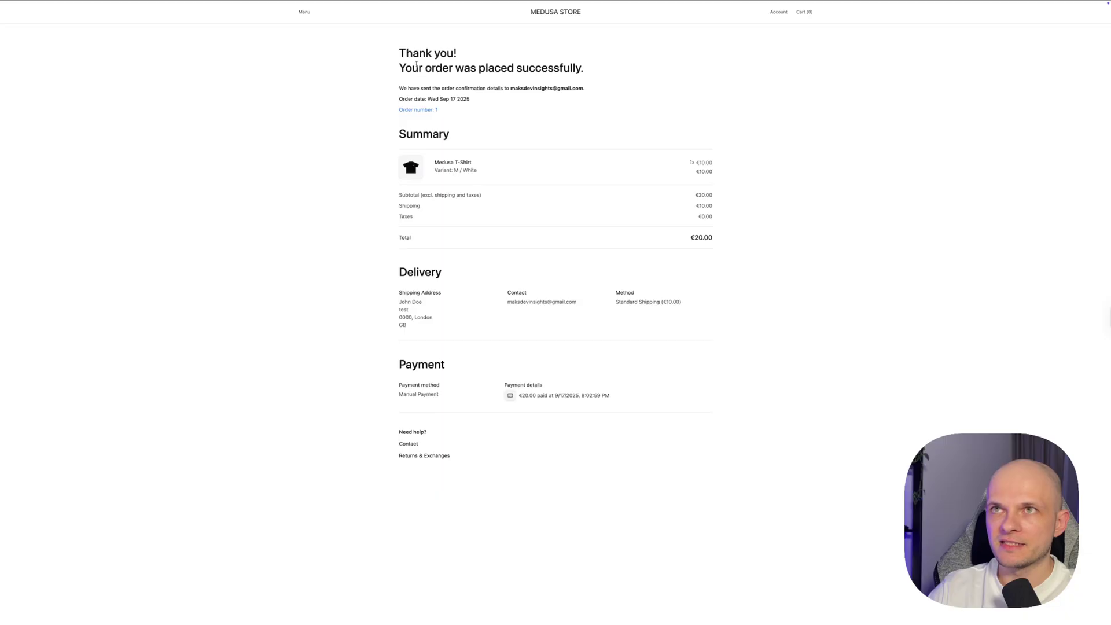
scroll(496, 273, down, 1)
scroll(496, 273, up, 1)
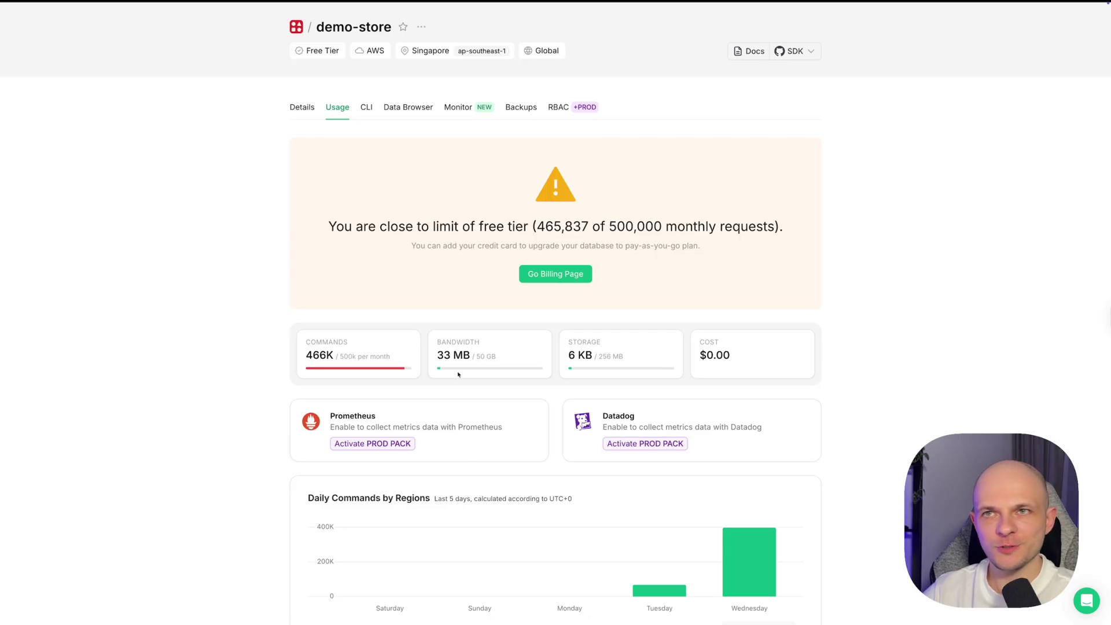
mouse_move(455, 377)
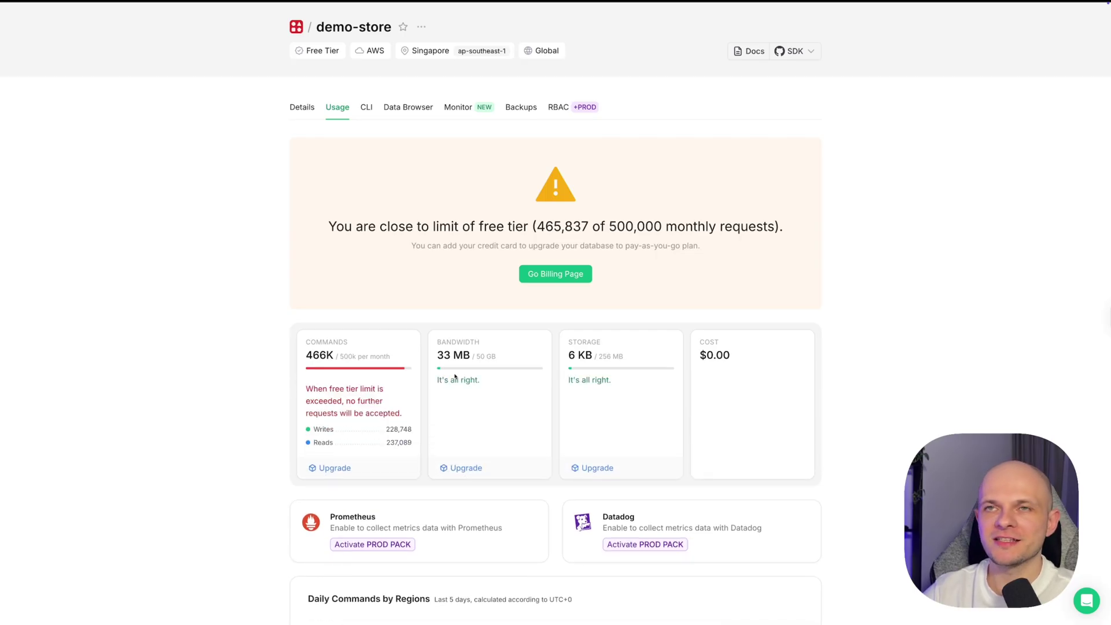